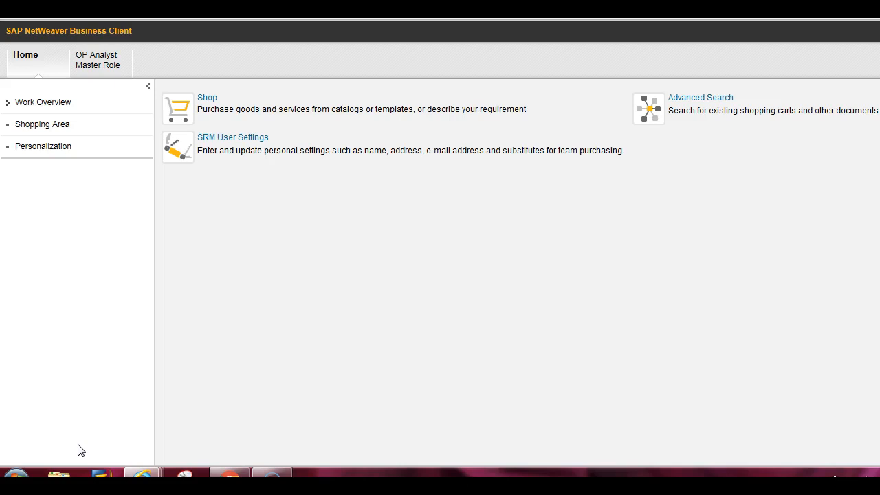
# Start a new shopping cart and look up product ID 1794 as an internal goods item
pyautogui.click(207, 99)
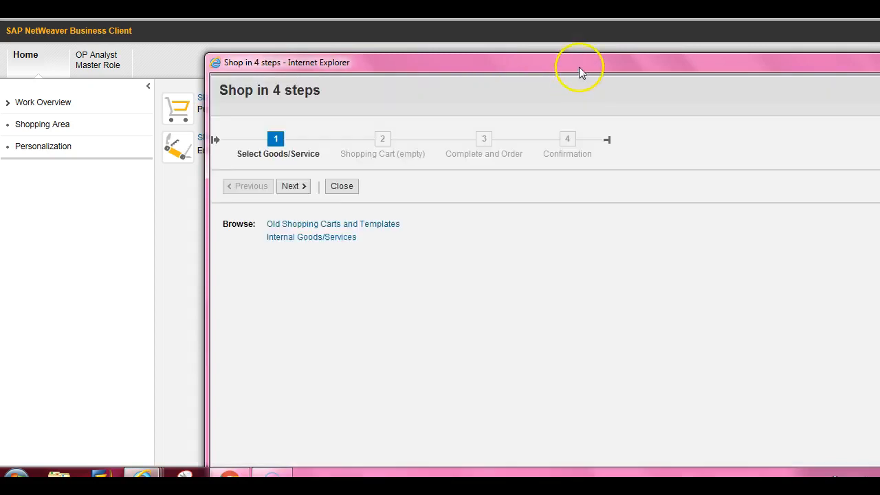
pyautogui.moveTo(579, 69); pyautogui.dragTo(381, 24)
pyautogui.click(104, 200)
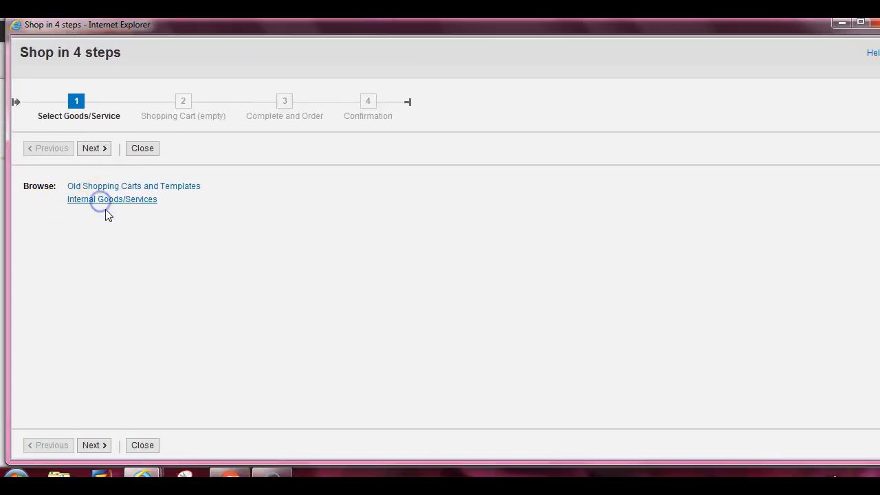
pyautogui.click(288, 197)
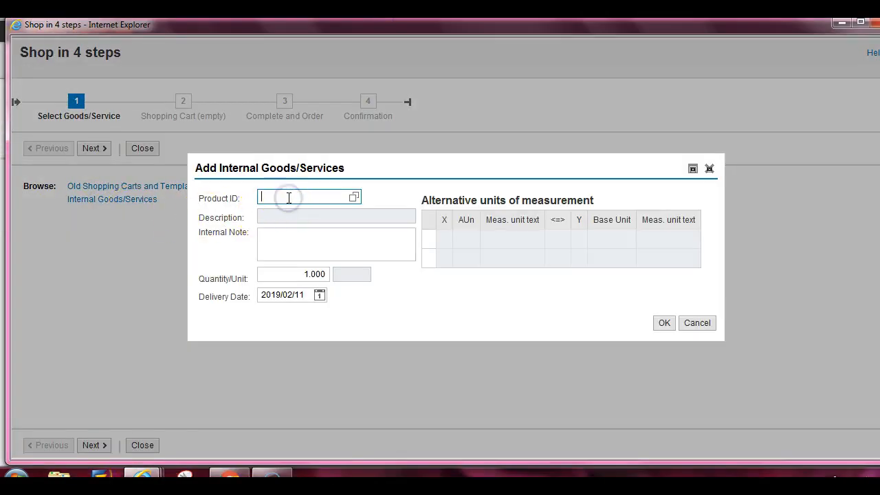
pyautogui.write('1794')
pyautogui.press('Return')
# Choose a quantity of 1 case (CA) for the alcohol prep wipes and add them to the cart
pyautogui.click(357, 234)
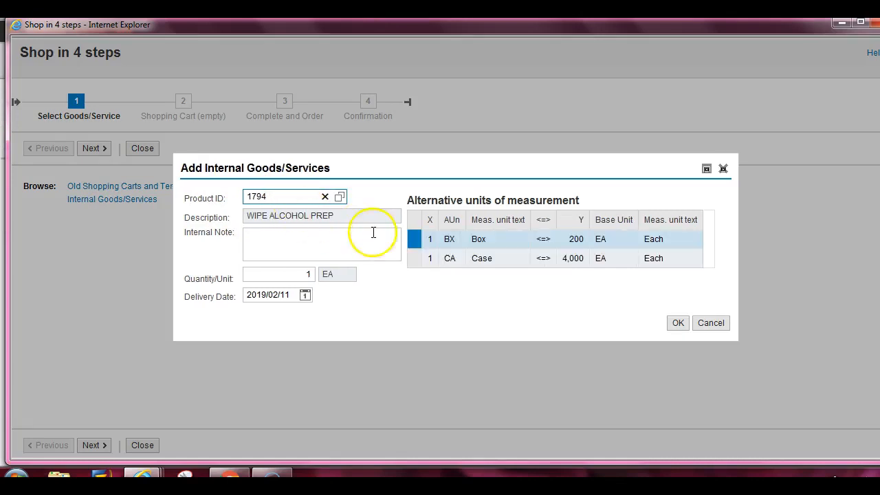
pyautogui.click(413, 258)
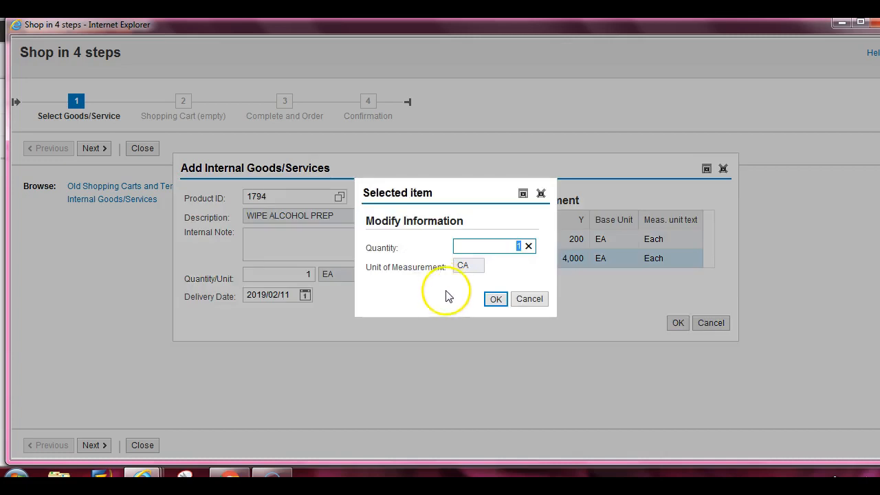
pyautogui.click(494, 298)
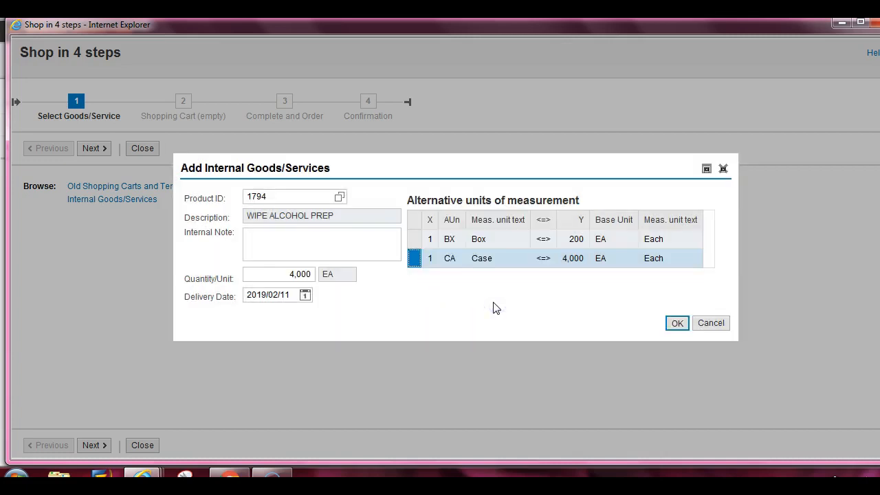
pyautogui.click(672, 324)
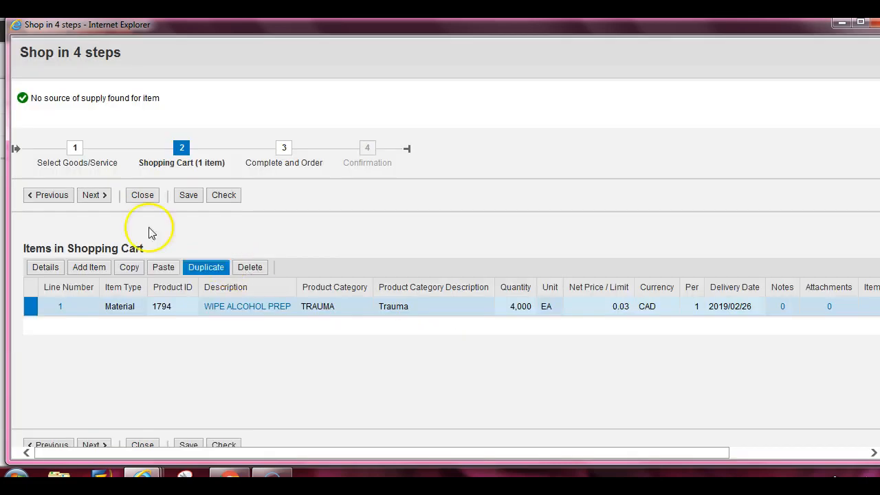
# Change the cost center in the wipes item's account assignment to EMER (Emergency)
pyautogui.moveTo(285, 454); pyautogui.dragTo(562, 472)
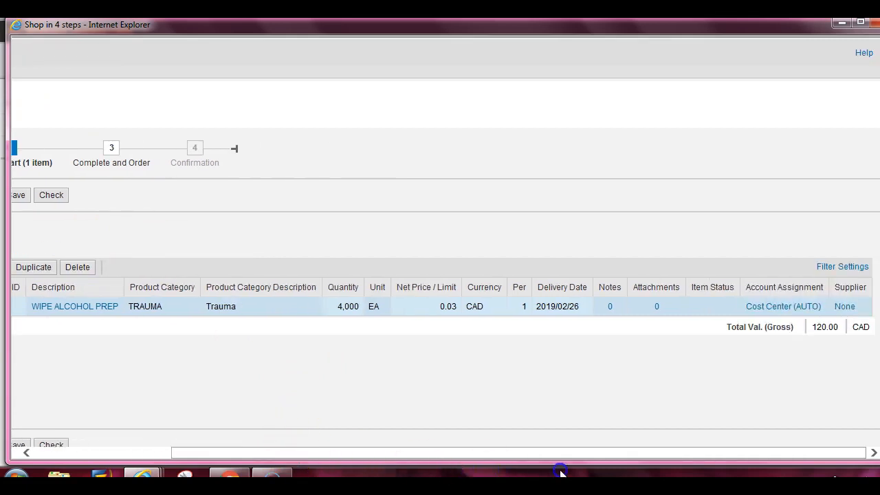
pyautogui.click(763, 309)
pyautogui.click(561, 326)
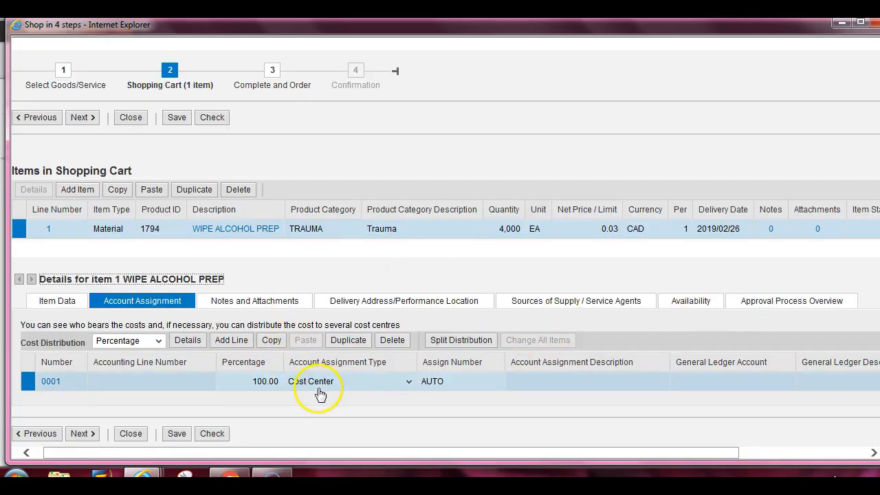
pyautogui.moveTo(429, 379)
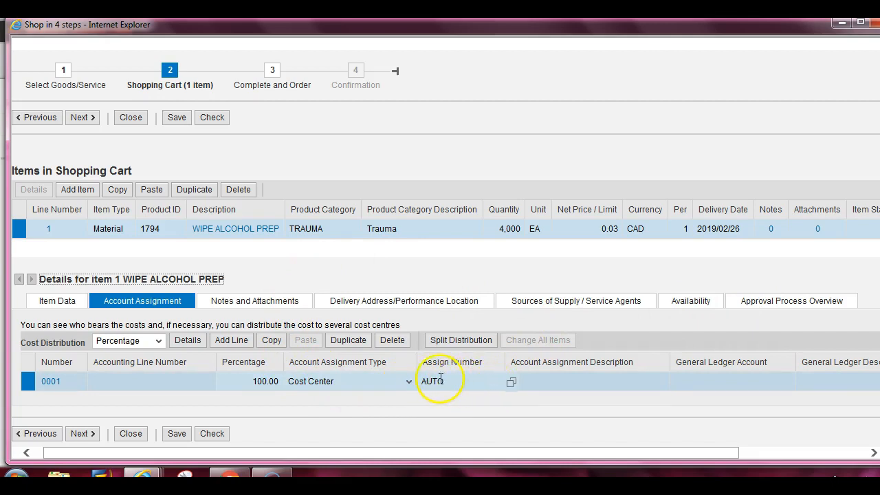
pyautogui.click(512, 382)
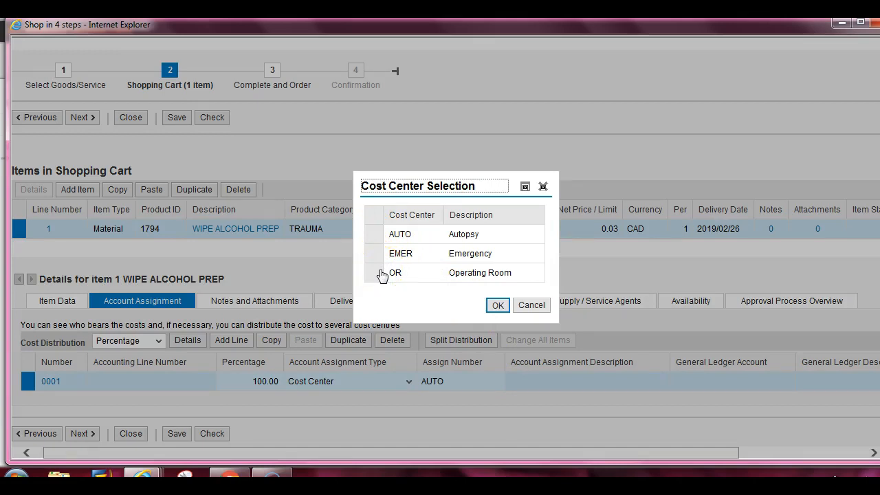
pyautogui.click(375, 254)
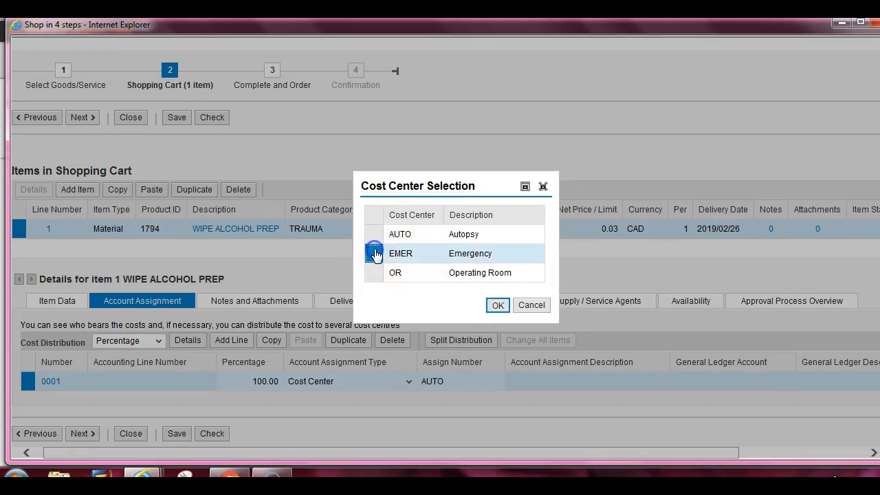
pyautogui.click(498, 306)
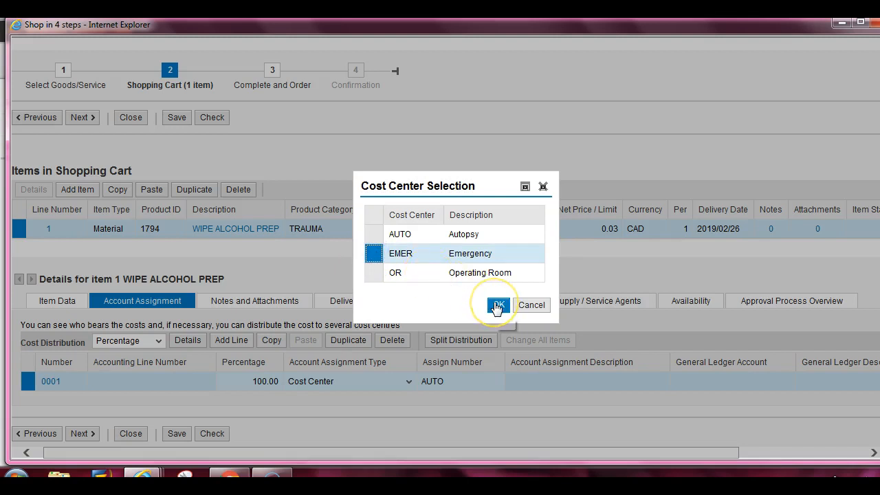
pyautogui.click(498, 305)
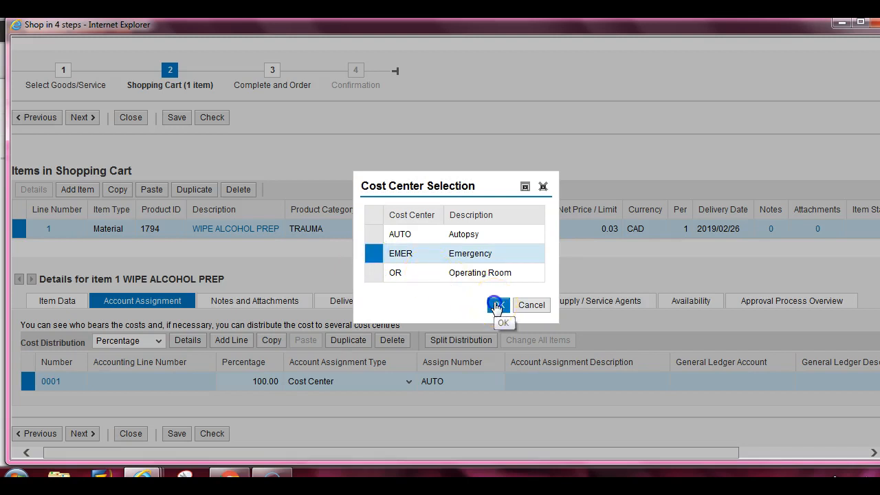
# Proceed to Complete and Order, order the cart, and review the account assignment on the confirmation
pyautogui.click(80, 119)
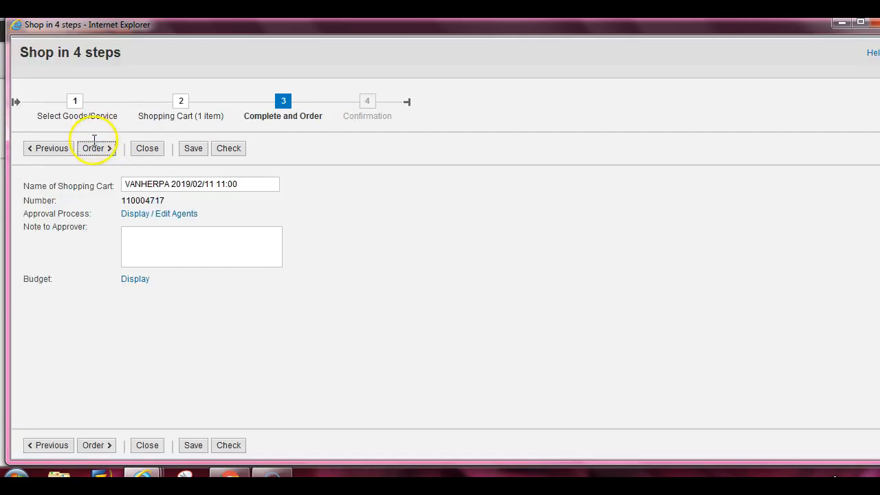
pyautogui.click(94, 147)
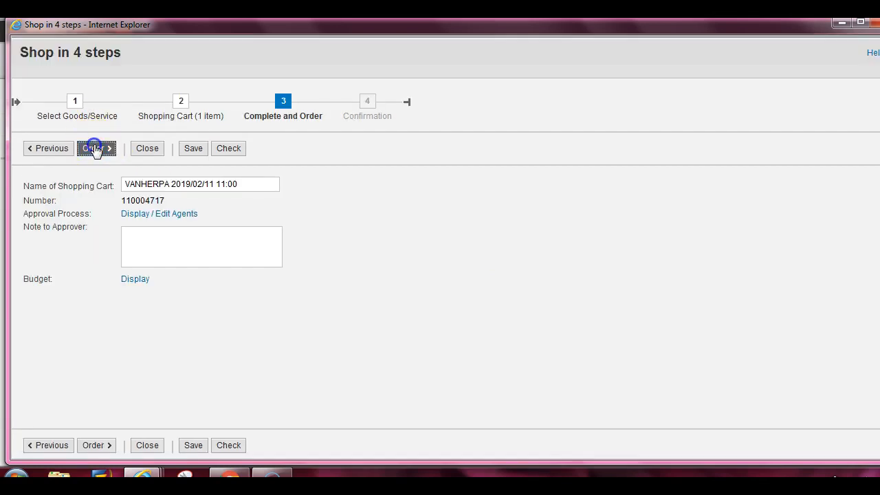
pyautogui.moveTo(445, 452); pyautogui.dragTo(597, 452)
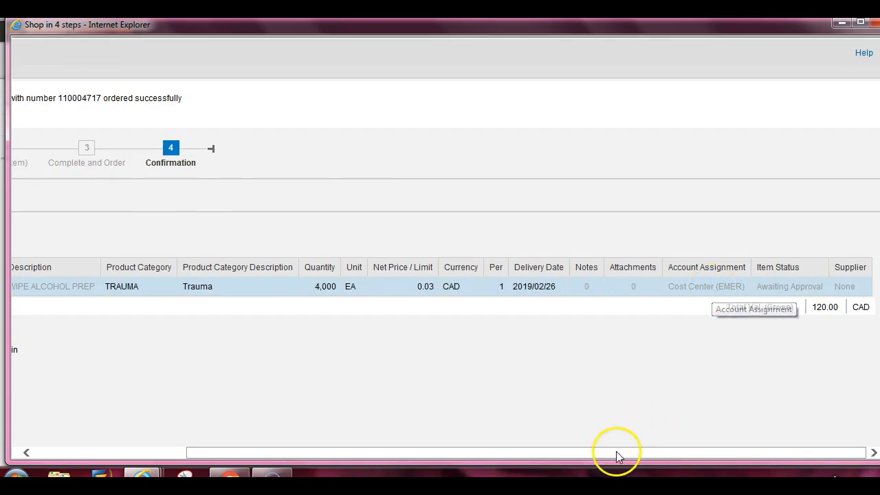
# Start another shopping cart from the confirmation and look up internal goods product ID 1794
pyautogui.moveTo(614, 452); pyautogui.dragTo(323, 429)
pyautogui.click(48, 375)
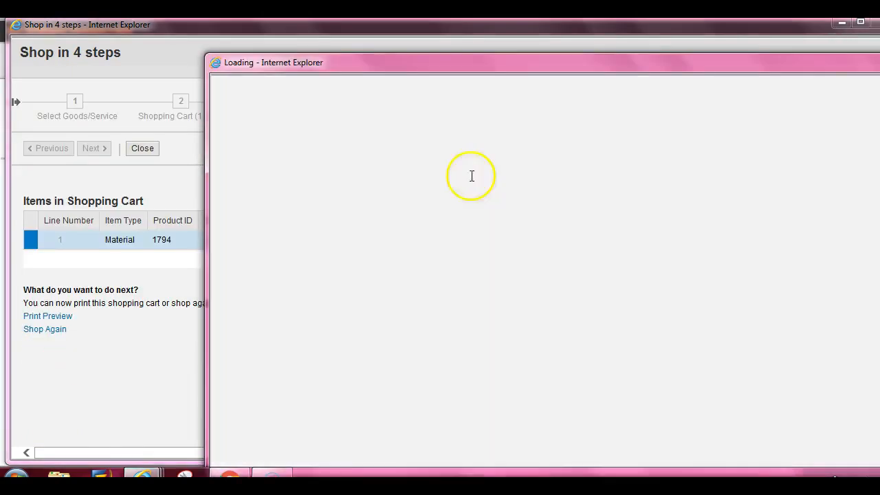
pyautogui.moveTo(550, 68); pyautogui.dragTo(416, 25)
pyautogui.click(214, 194)
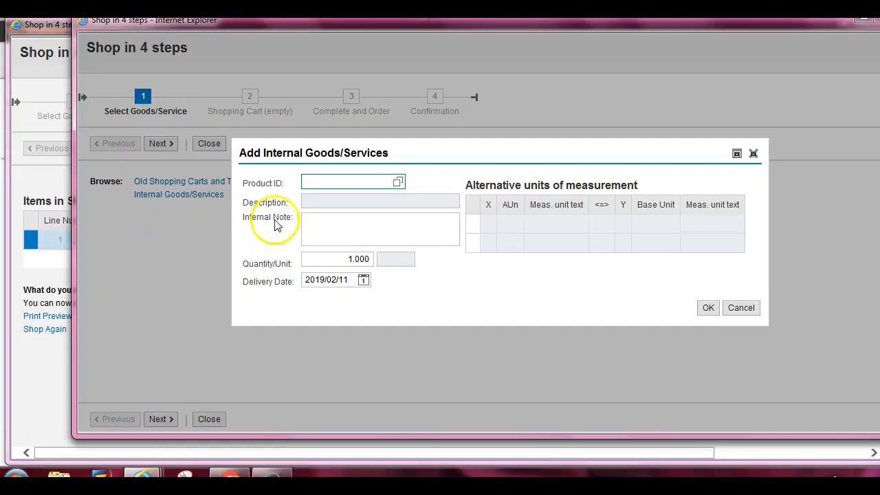
pyautogui.click(314, 182)
pyautogui.write('1794')
pyautogui.press('Return')
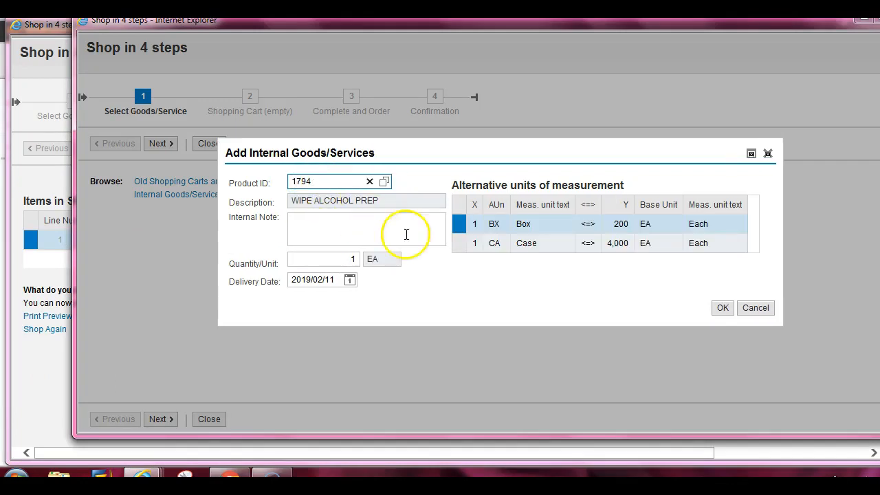
# Select the case unit for the alcohol prep wipes and add one case to the new cart
pyautogui.doubleClick(472, 244)
pyautogui.click(531, 283)
pyautogui.click(721, 307)
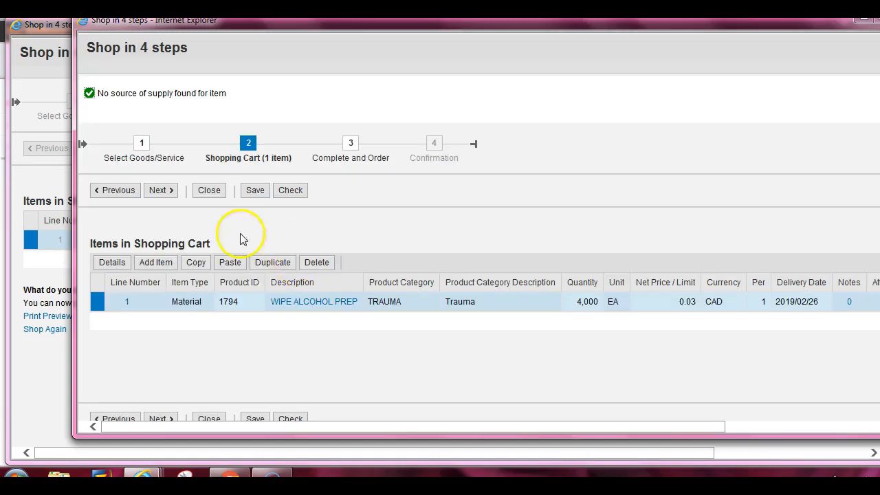
# Add internal goods product ID 1501 to the same cart as a second item
pyautogui.click(155, 261)
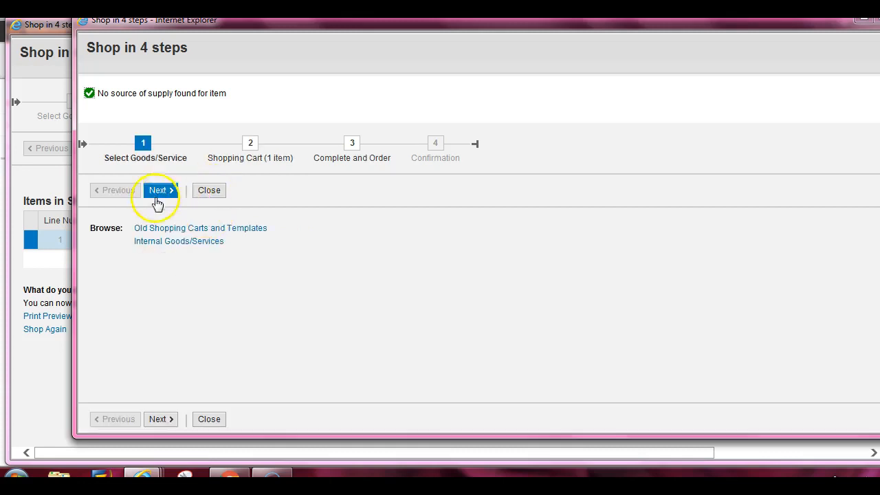
pyautogui.click(165, 240)
pyautogui.click(330, 180)
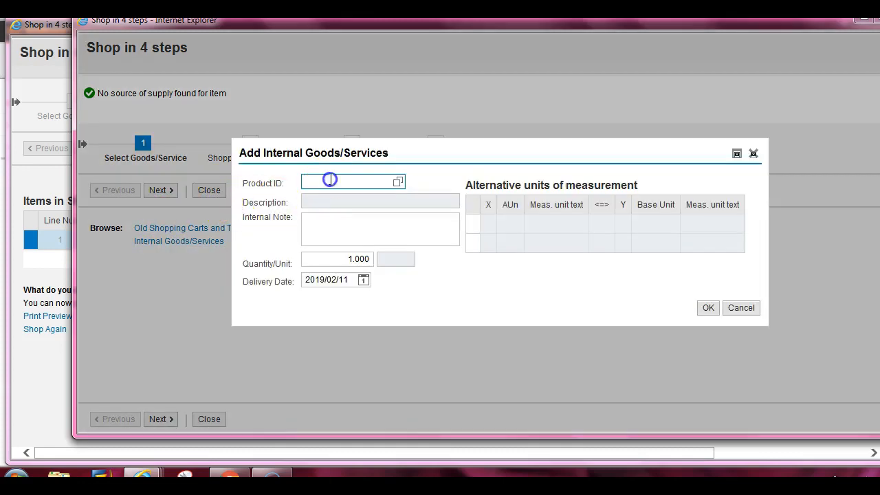
pyautogui.write('1501')
pyautogui.press('Return')
pyautogui.click(722, 307)
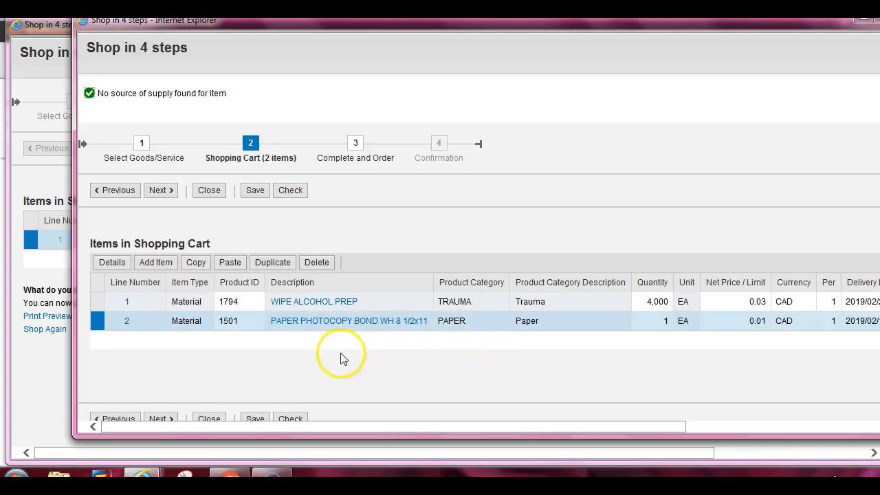
# Change the cost center in the account assignment of item 1, the alcohol prep wipes, to OR (Operating Room)
pyautogui.moveTo(377, 427); pyautogui.dragTo(662, 427)
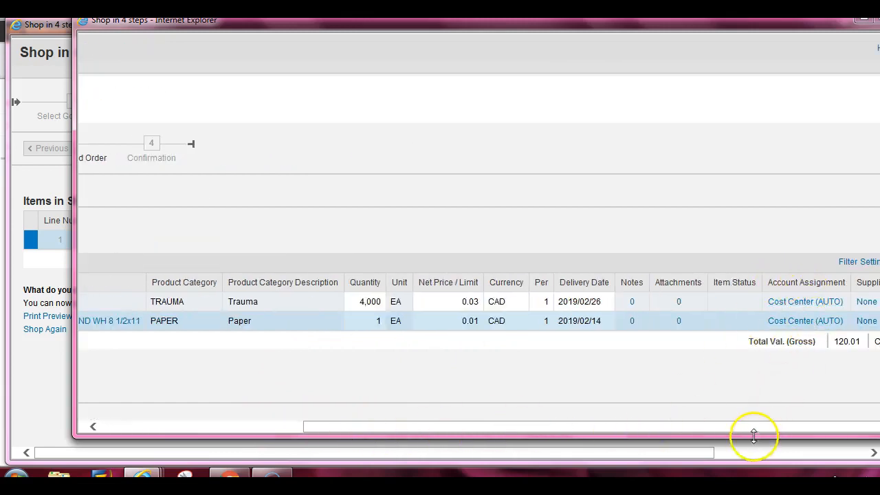
pyautogui.moveTo(747, 426); pyautogui.dragTo(776, 444)
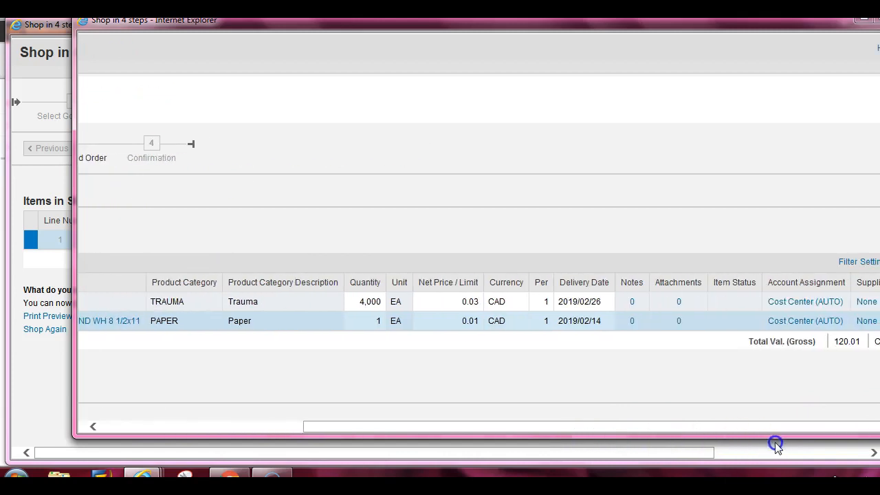
pyautogui.click(787, 303)
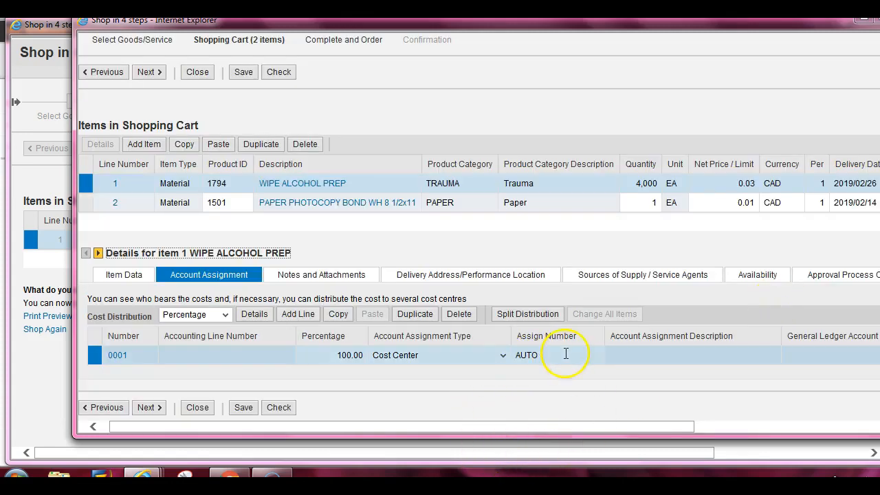
pyautogui.click(613, 356)
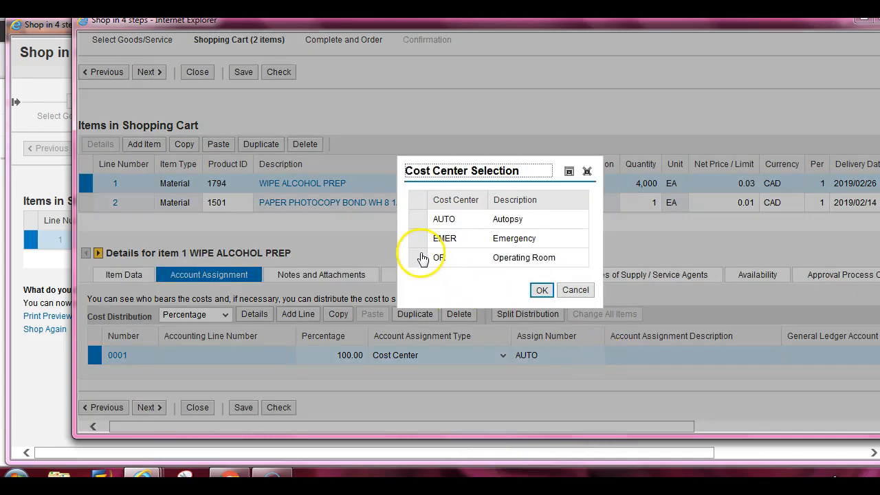
pyautogui.click(421, 258)
pyautogui.click(541, 294)
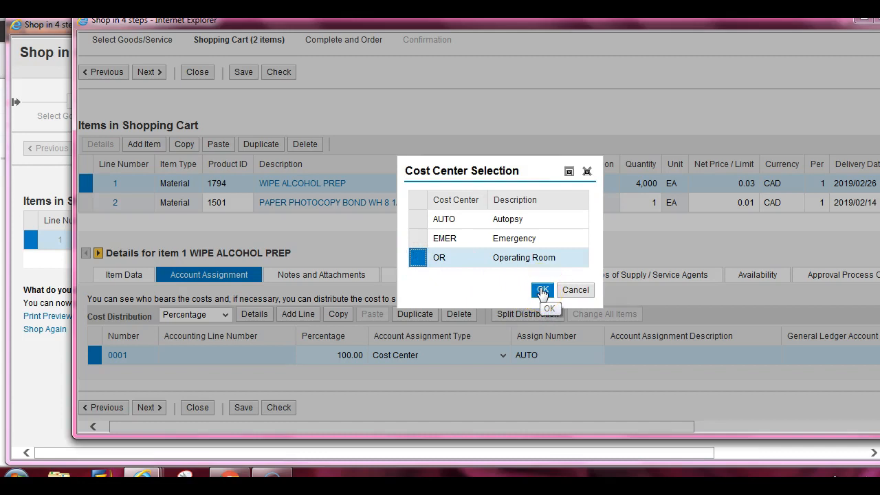
pyautogui.click(541, 291)
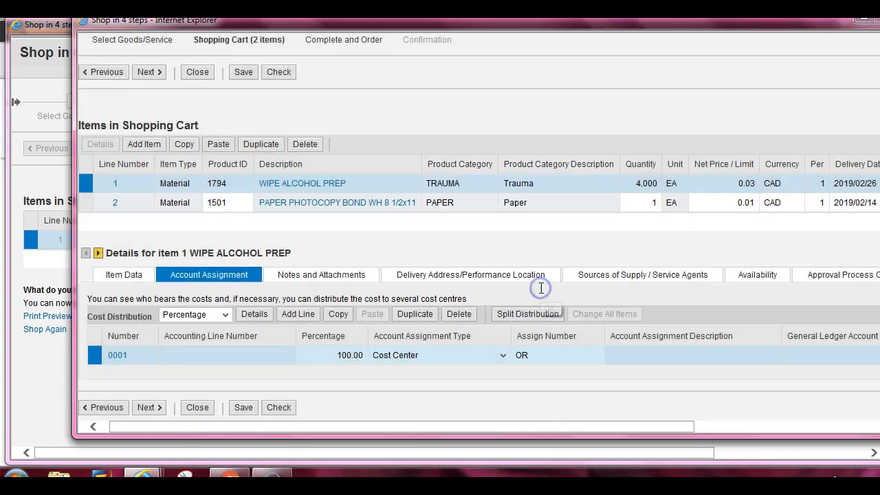
# Complete and order the two-item cart, and review both items' account assignments on the confirmation
pyautogui.moveTo(585, 427); pyautogui.dragTo(416, 435)
pyautogui.click(168, 80)
pyautogui.click(165, 77)
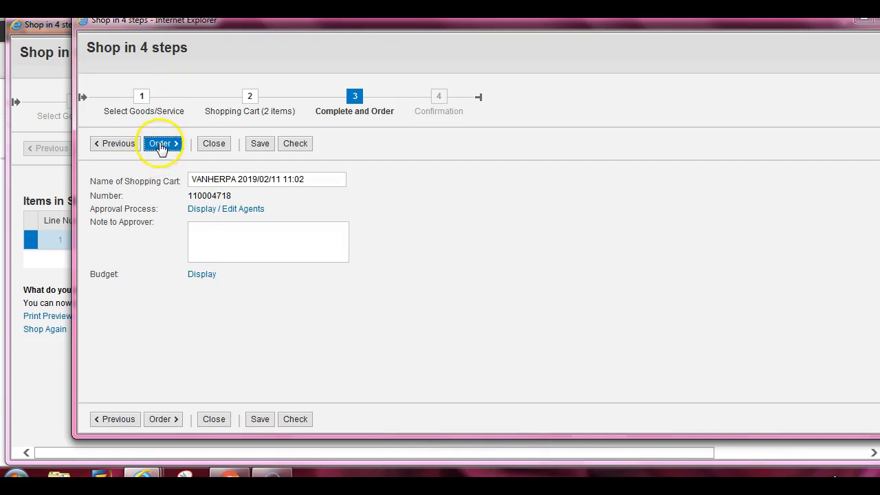
pyautogui.click(160, 146)
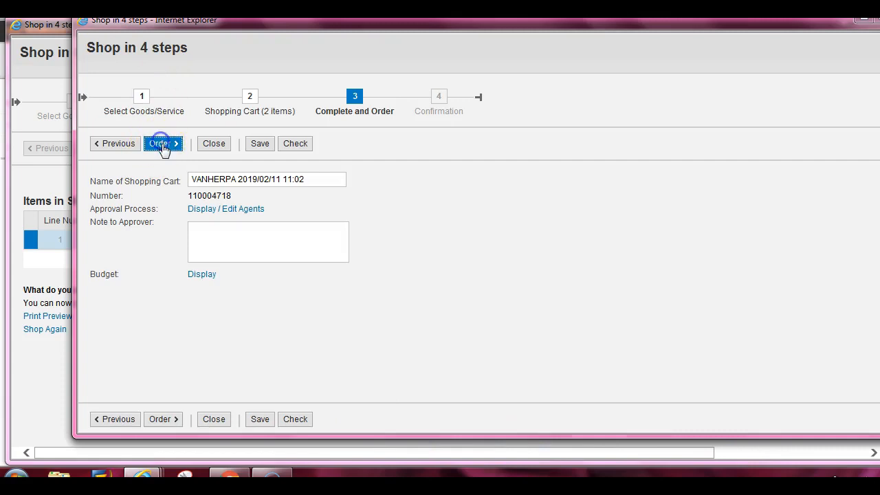
pyautogui.moveTo(404, 431); pyautogui.dragTo(703, 426)
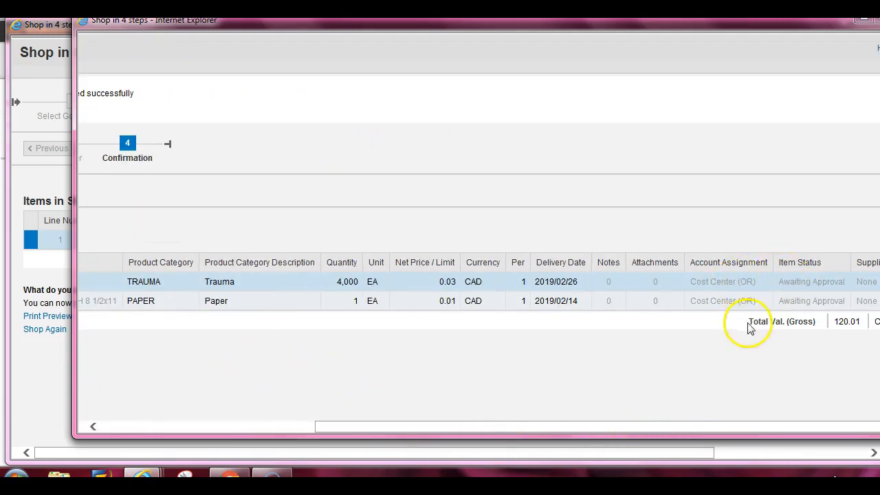